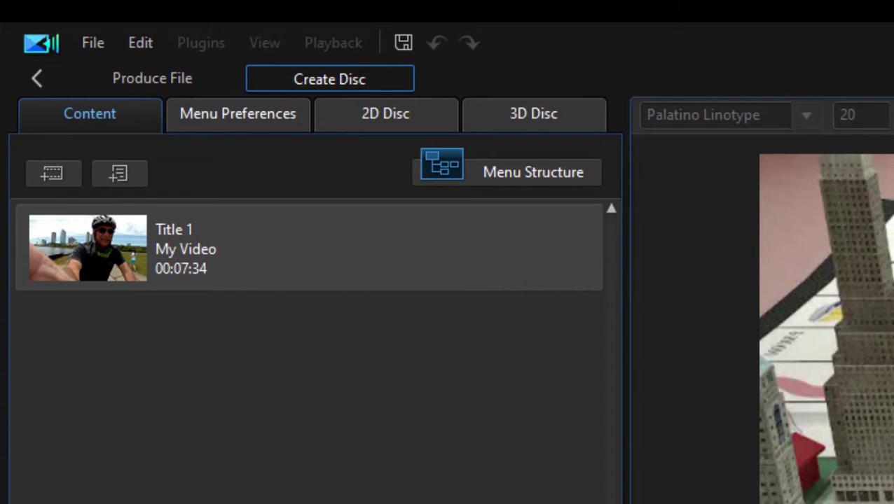
Show the menu structure tree and select the Jason chapter under My Videos.
{"action": "mouse_move", "coordinate": [131, 271]}
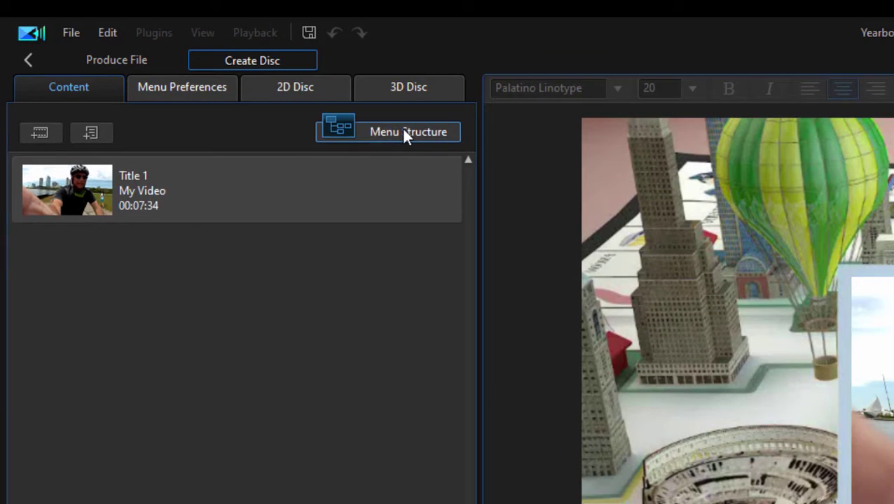
{"action": "left_click", "coordinate": [405, 133]}
{"action": "left_click", "coordinate": [143, 254]}
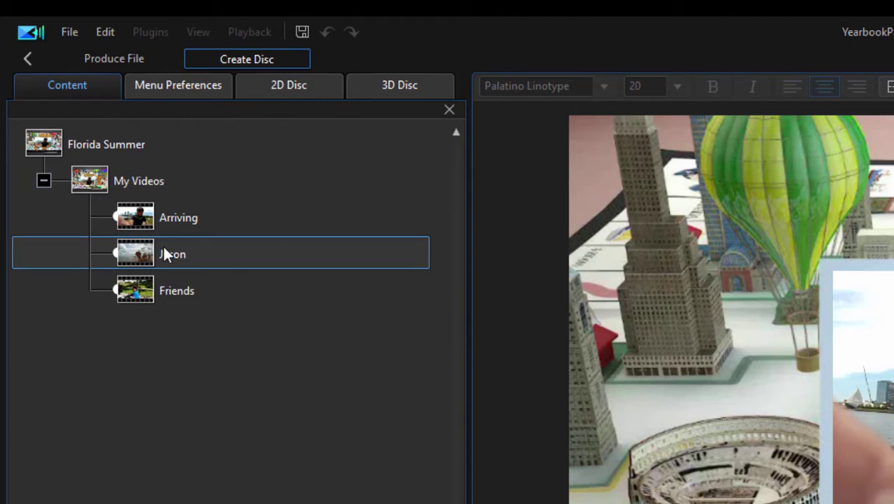
Close the menu tree and switch the menu template gallery from General to All Templates.
{"action": "left_click", "coordinate": [449, 111]}
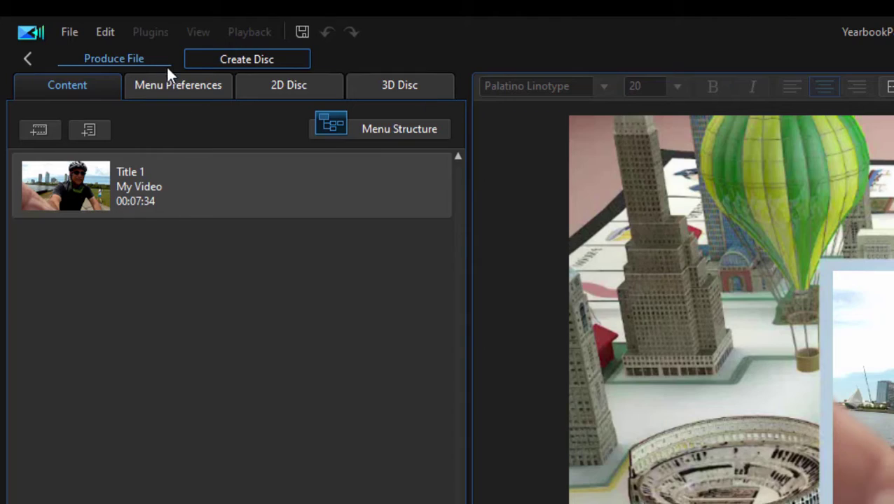
{"action": "left_click", "coordinate": [166, 84]}
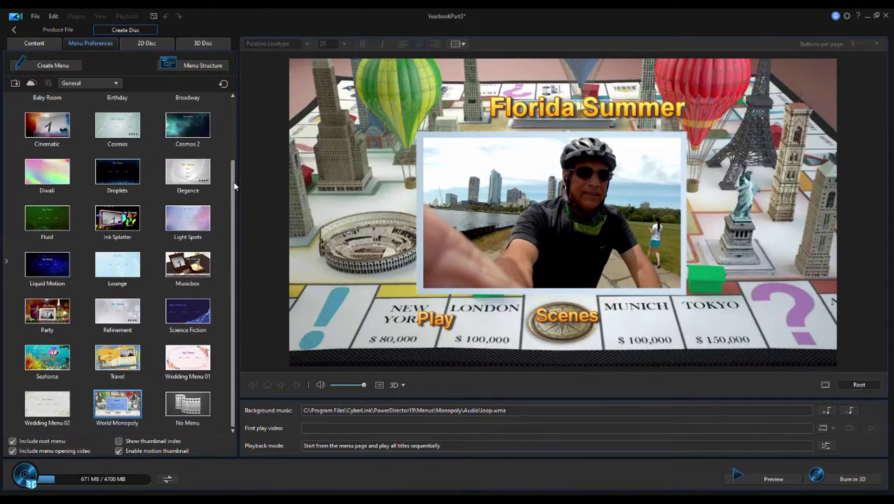
{"action": "scroll", "coordinate": [234, 133], "scroll_direction": "up", "scroll_amount": 2}
{"action": "scroll", "coordinate": [235, 133], "scroll_direction": "down", "scroll_amount": 1}
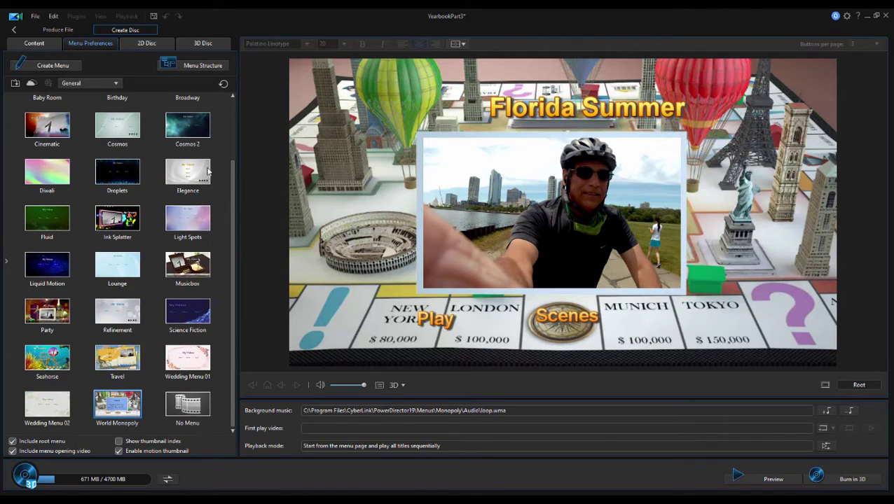
{"action": "left_click", "coordinate": [112, 83]}
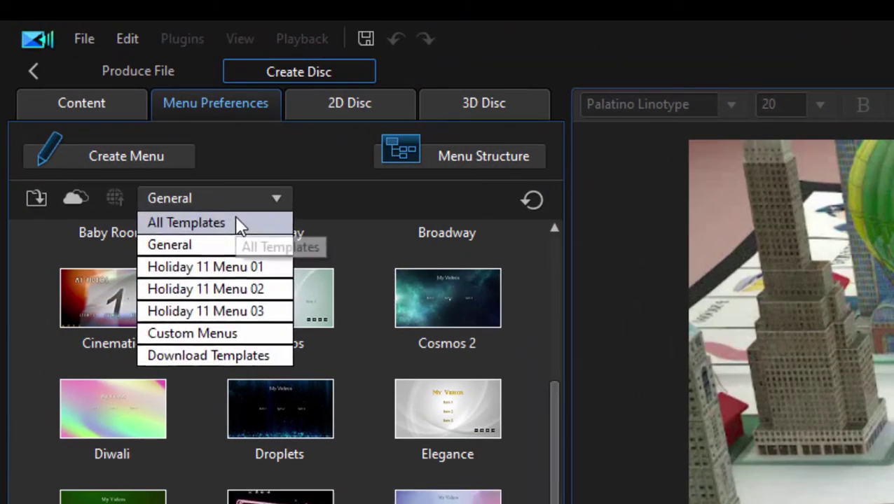
{"action": "left_click", "coordinate": [169, 160]}
{"action": "left_click", "coordinate": [173, 146]}
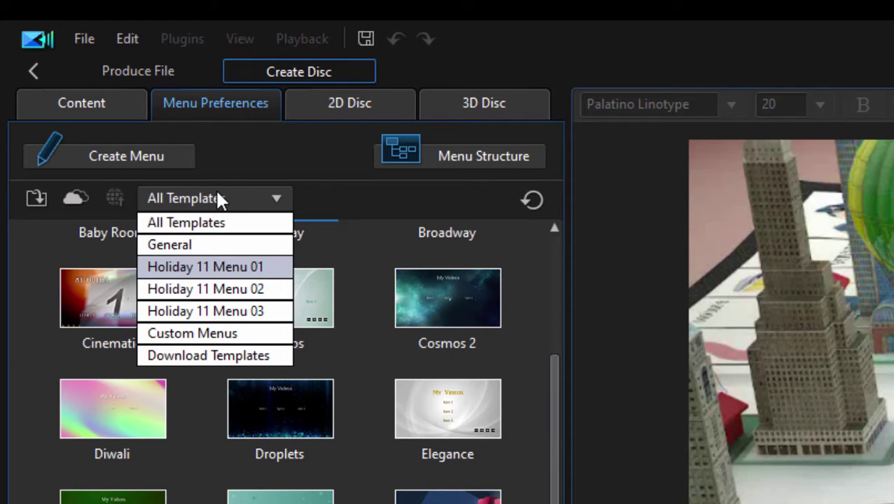
{"action": "left_click", "coordinate": [379, 200]}
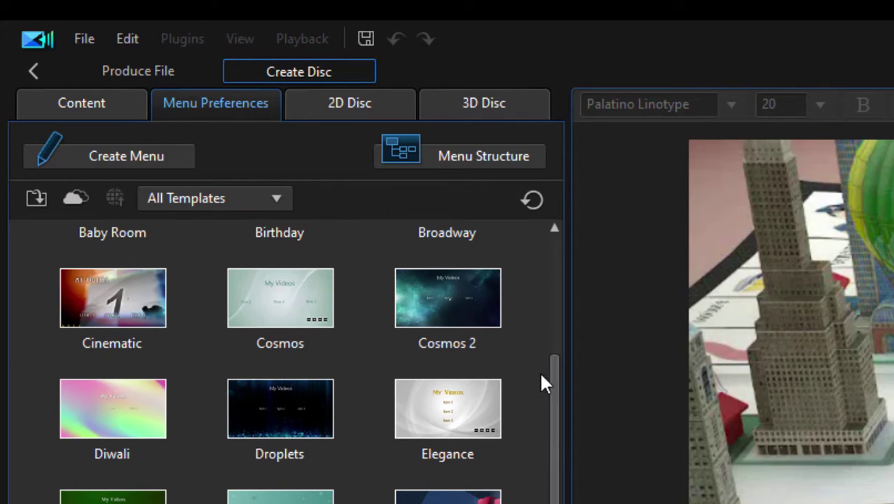
{"action": "left_click_drag", "start_coordinate": [549, 386], "coordinate": [568, 216]}
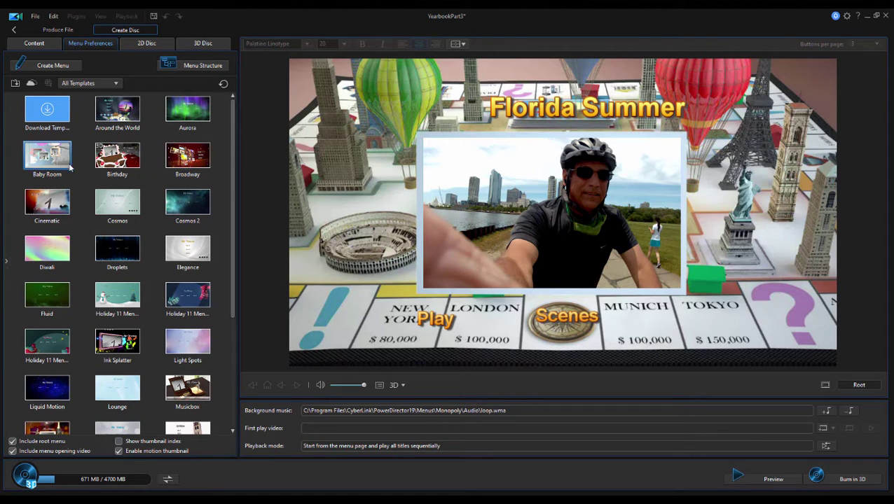
Preview the purple Fluid template and apply it to all menu pages.
{"action": "scroll", "coordinate": [119, 297], "scroll_direction": "down", "scroll_amount": 1}
{"action": "scroll", "coordinate": [121, 294], "scroll_direction": "down", "scroll_amount": 3}
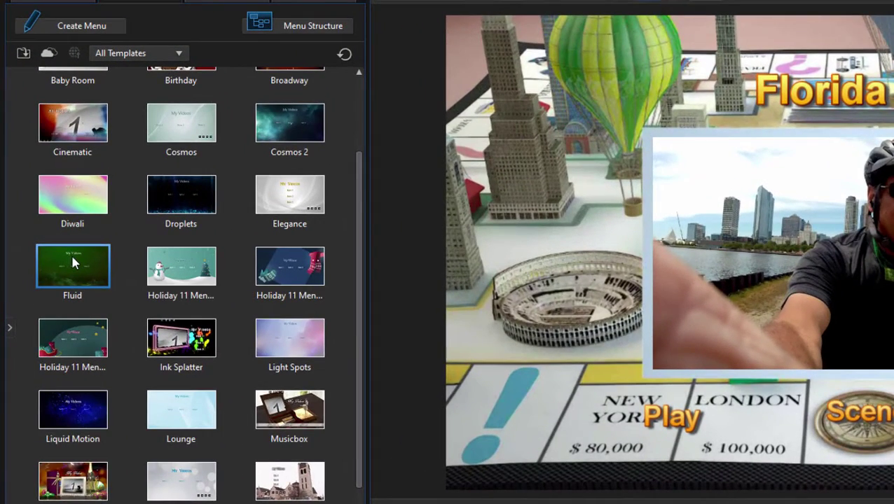
{"action": "left_click", "coordinate": [72, 261]}
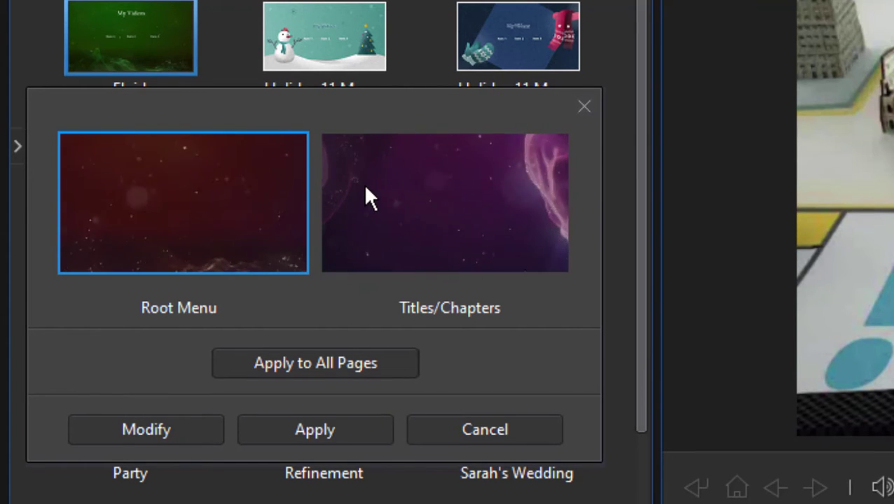
{"action": "left_click", "coordinate": [355, 362]}
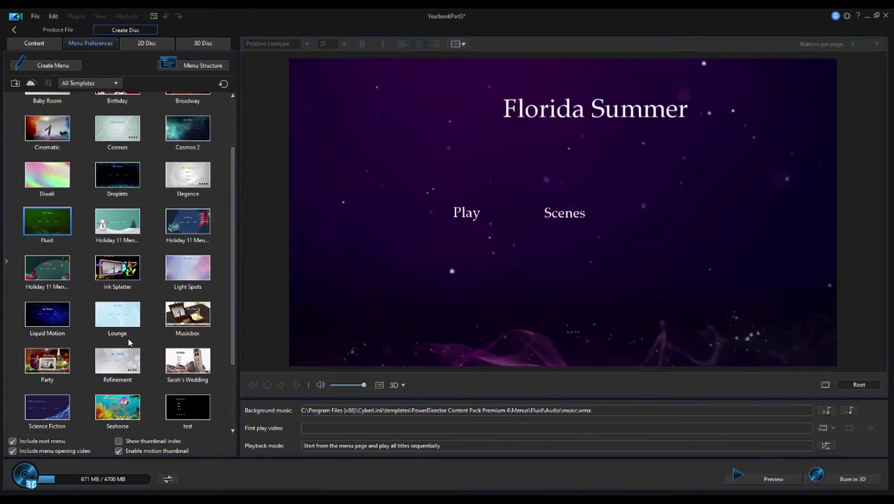
Move the Florida Summer title further left and slightly lower.
{"action": "left_click", "coordinate": [630, 115]}
{"action": "left_click_drag", "start_coordinate": [560, 90], "coordinate": [488, 113]}
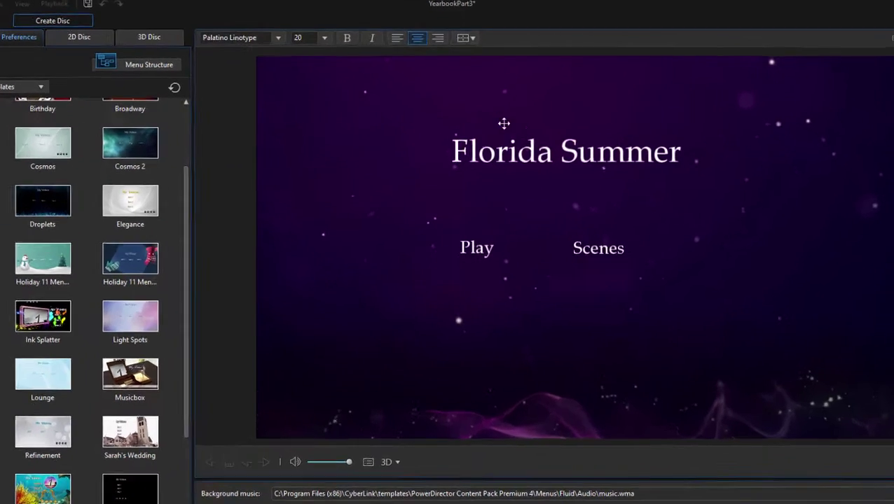
{"action": "left_click", "coordinate": [531, 149]}
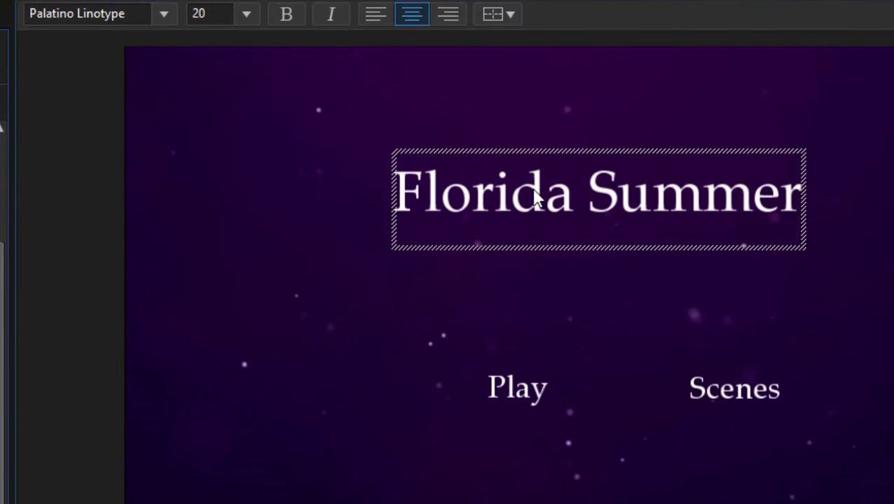
Set the whole Florida Summer title text in the RowdyHeavy font.
{"action": "double_click", "coordinate": [495, 203]}
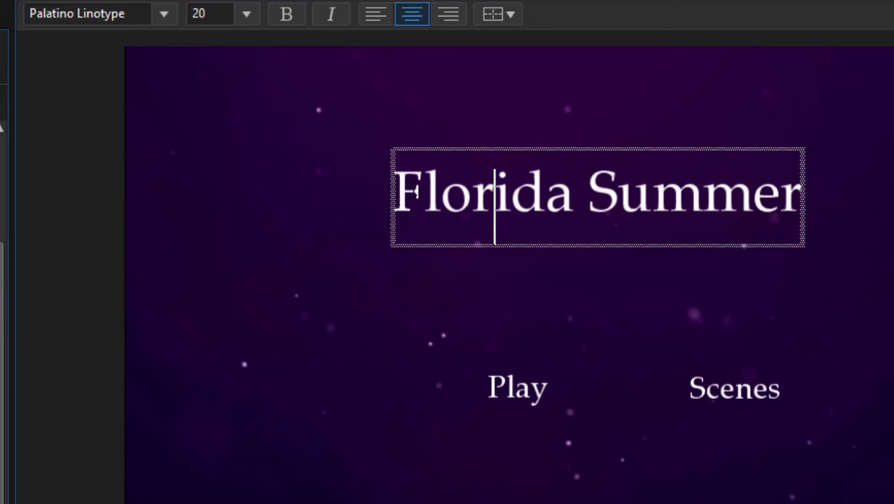
{"action": "left_click_drag", "start_coordinate": [396, 190], "coordinate": [872, 213]}
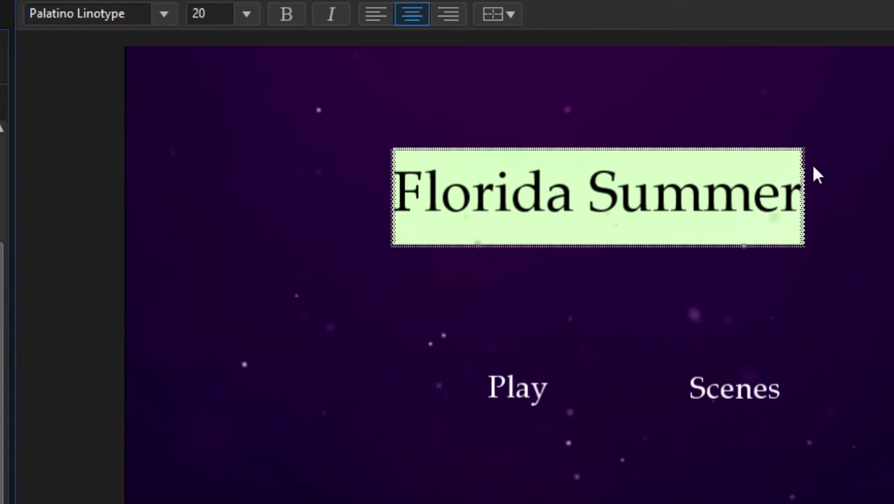
{"action": "left_click", "coordinate": [172, 18]}
{"action": "left_click", "coordinate": [91, 408]}
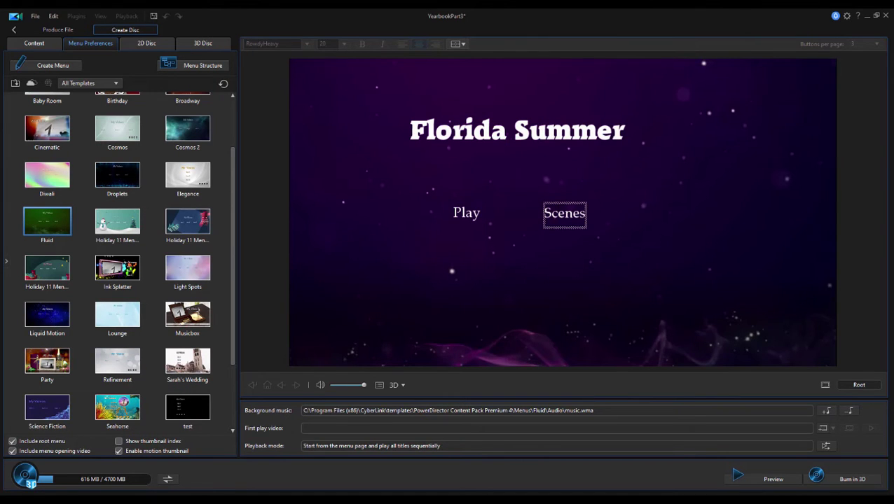
Open the Scenes sub-menu page and select its Arriving chapter button.
{"action": "double_click", "coordinate": [556, 201]}
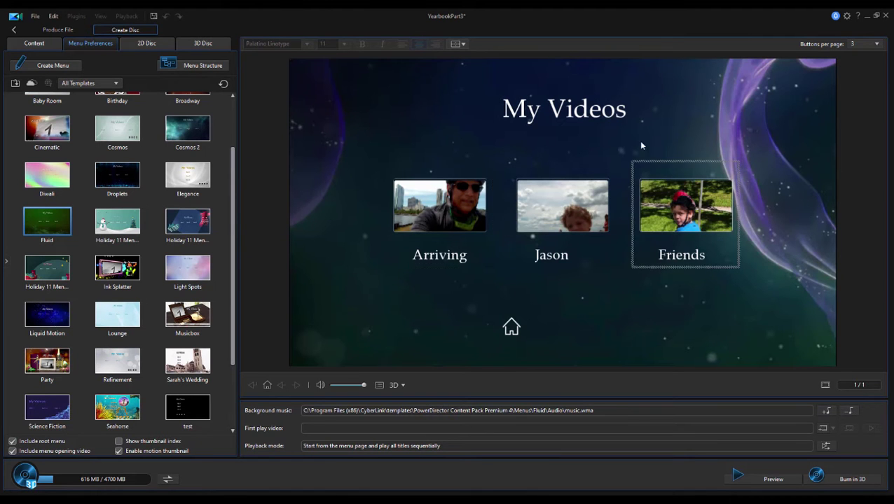
{"action": "left_click", "coordinate": [405, 192]}
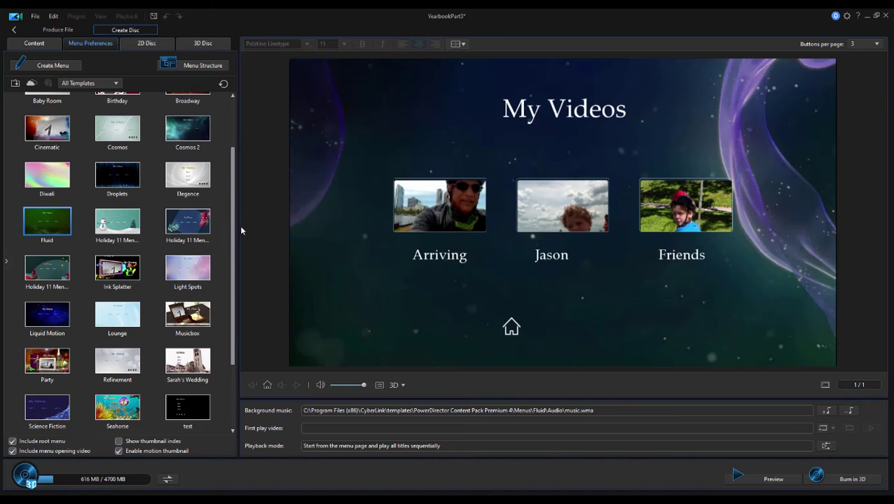
{"action": "left_click_drag", "start_coordinate": [233, 158], "coordinate": [240, 184]}
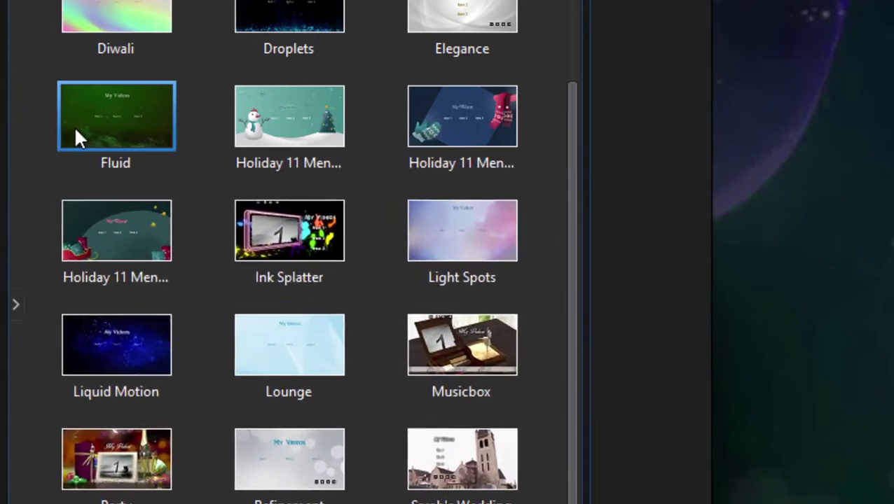
{"action": "left_click", "coordinate": [31, 193]}
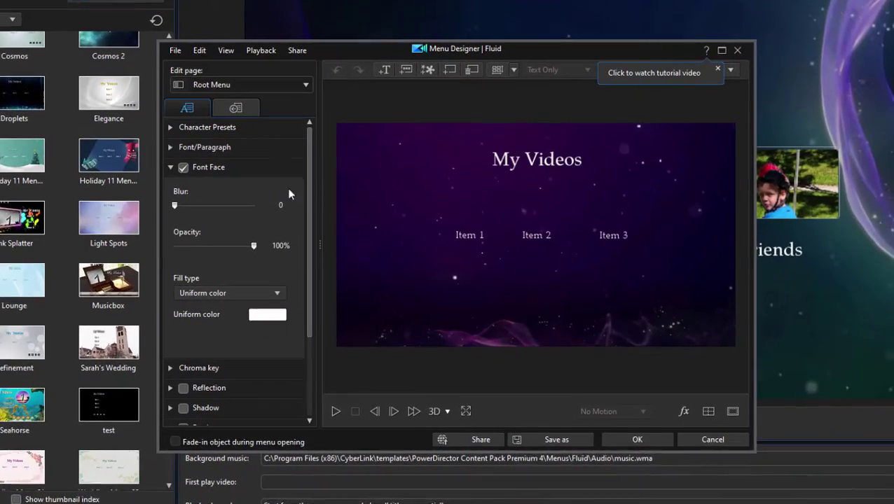
{"action": "left_click", "coordinate": [546, 165]}
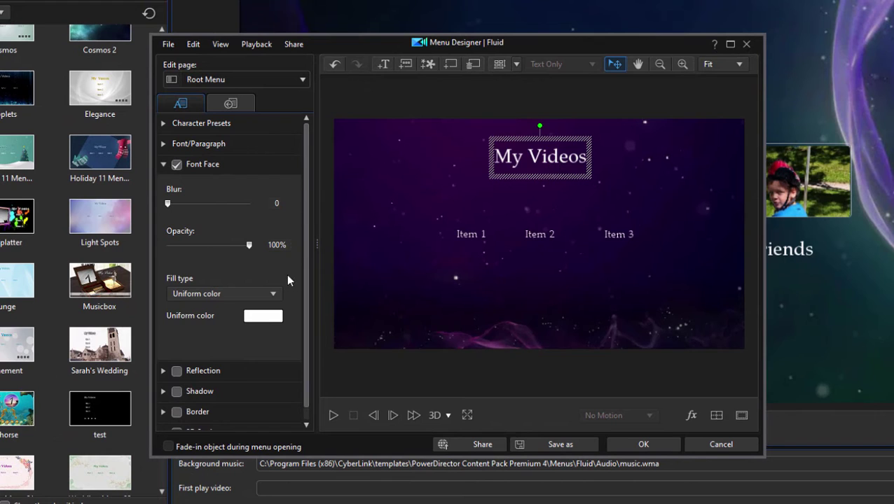
{"action": "left_click", "coordinate": [163, 123]}
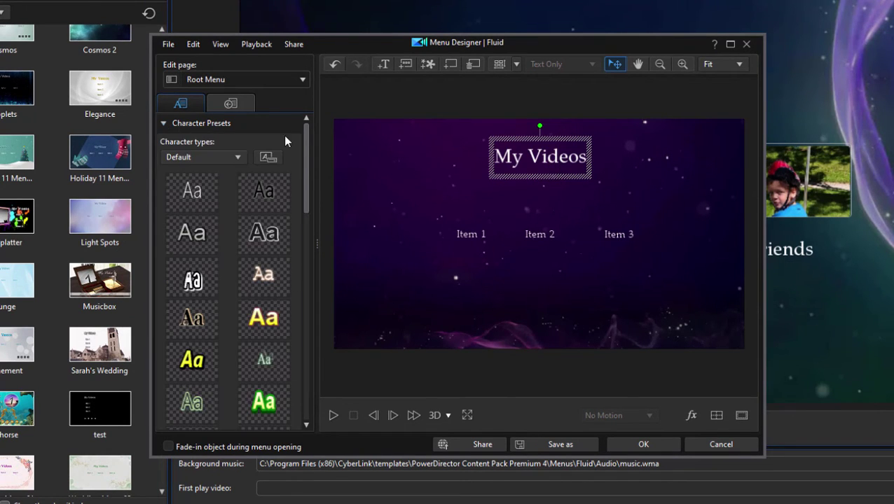
{"action": "left_click_drag", "start_coordinate": [309, 158], "coordinate": [315, 417]}
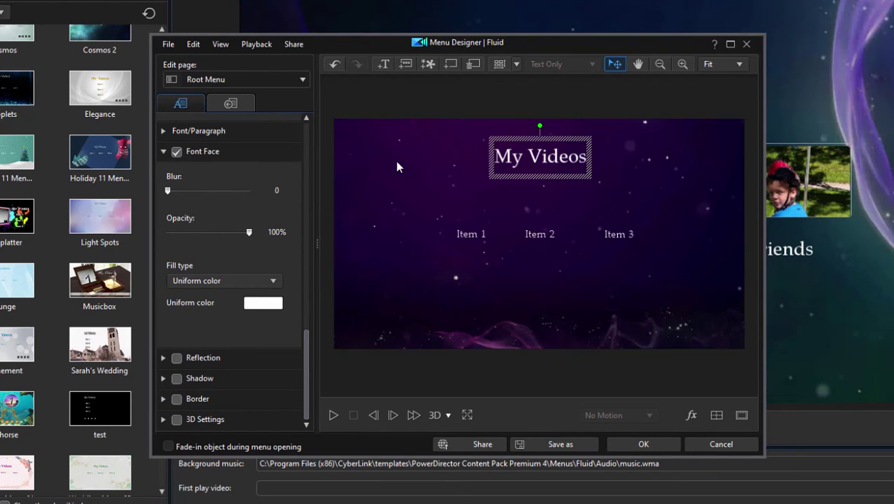
{"action": "left_click", "coordinate": [230, 103]}
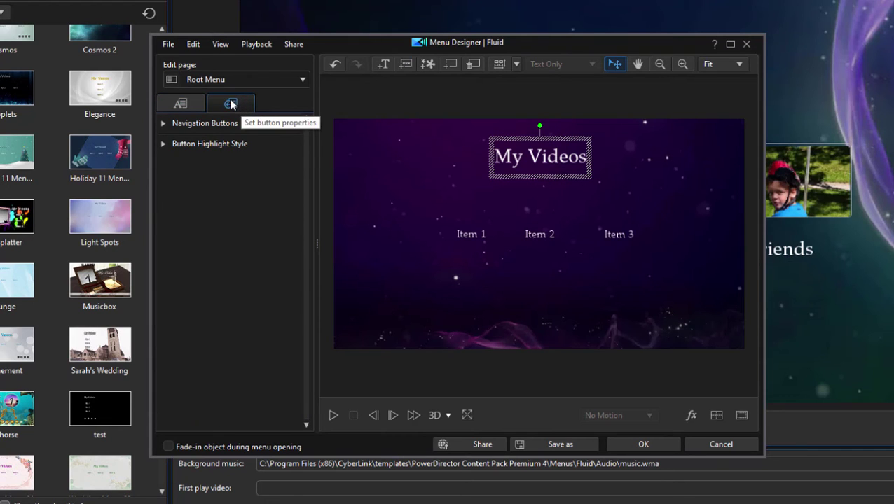
{"action": "left_click", "coordinate": [183, 104]}
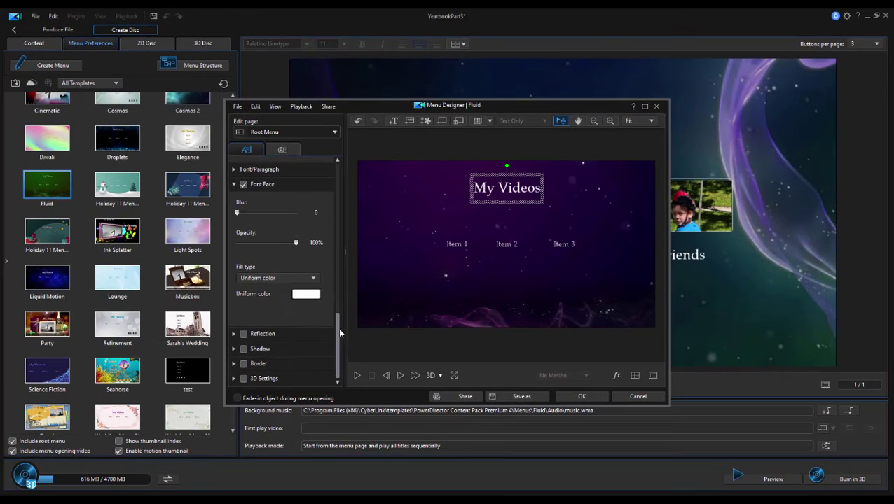
{"action": "left_click_drag", "start_coordinate": [306, 350], "coordinate": [302, 207]}
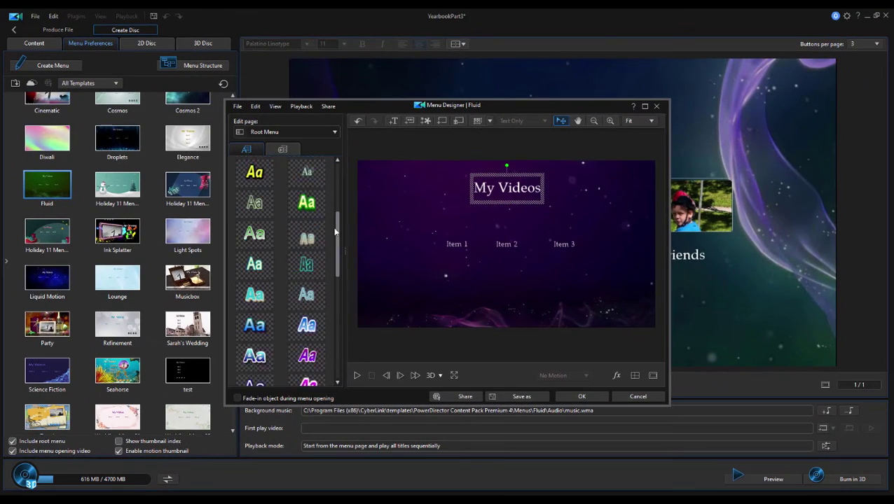
{"action": "scroll", "coordinate": [334, 226], "scroll_direction": "up", "scroll_amount": 2}
{"action": "left_click", "coordinate": [306, 199]}
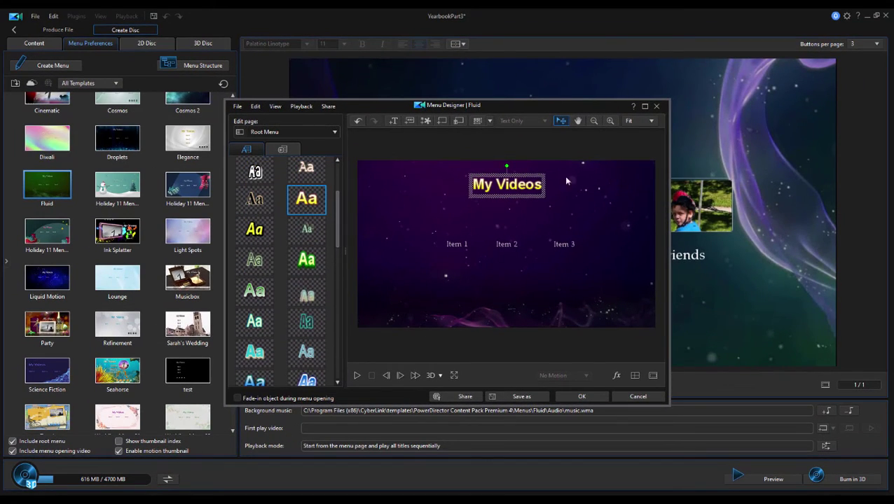
{"action": "left_click", "coordinate": [581, 396]}
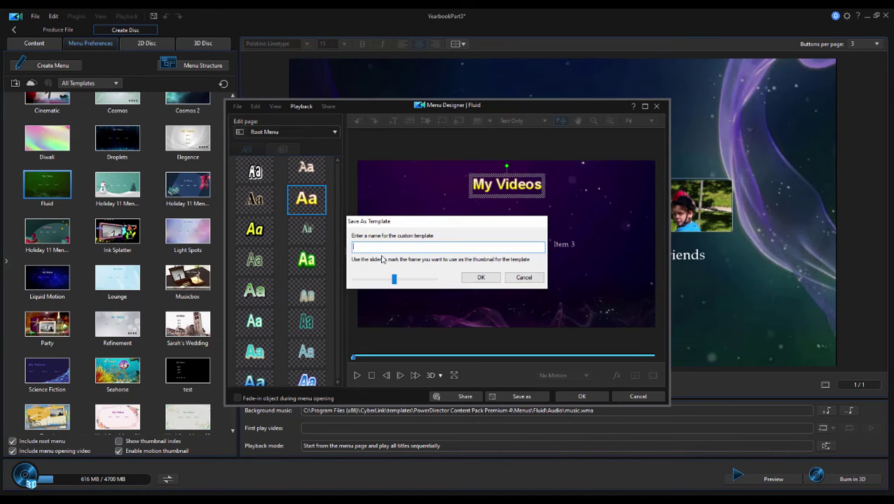
{"action": "left_click", "coordinate": [534, 283]}
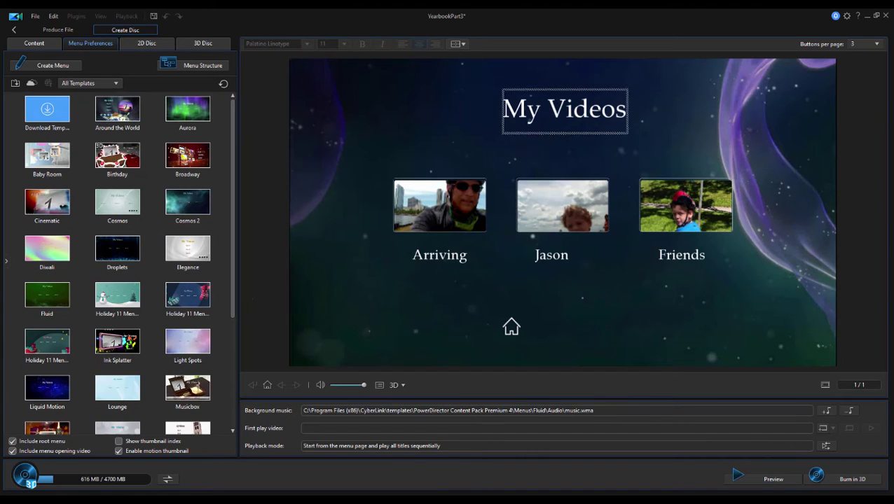
{"action": "scroll", "coordinate": [184, 287], "scroll_direction": "down", "scroll_amount": 2}
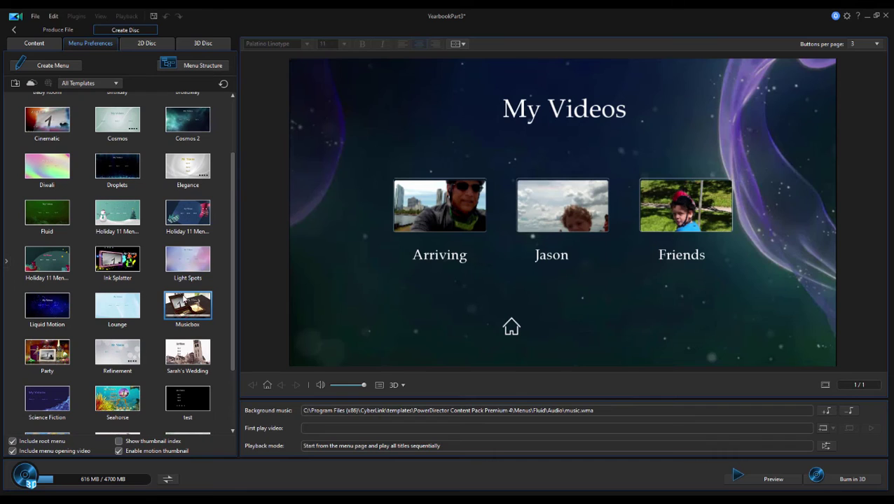
{"action": "left_click", "coordinate": [195, 300]}
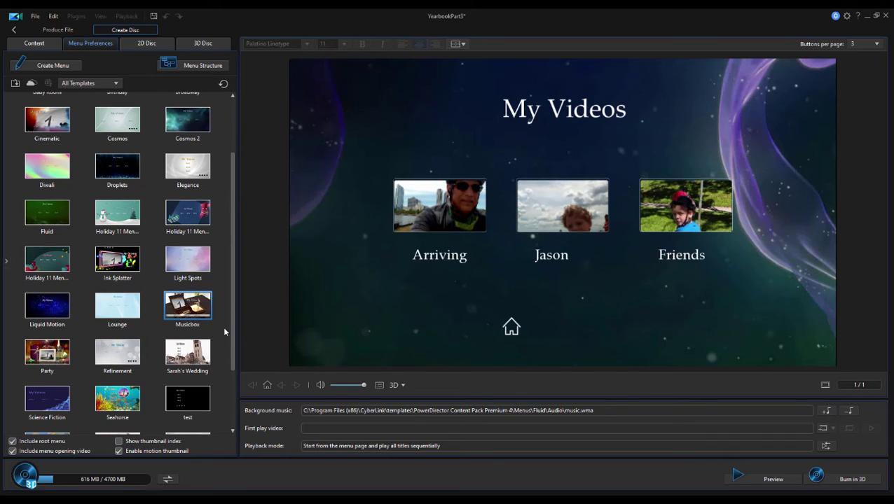